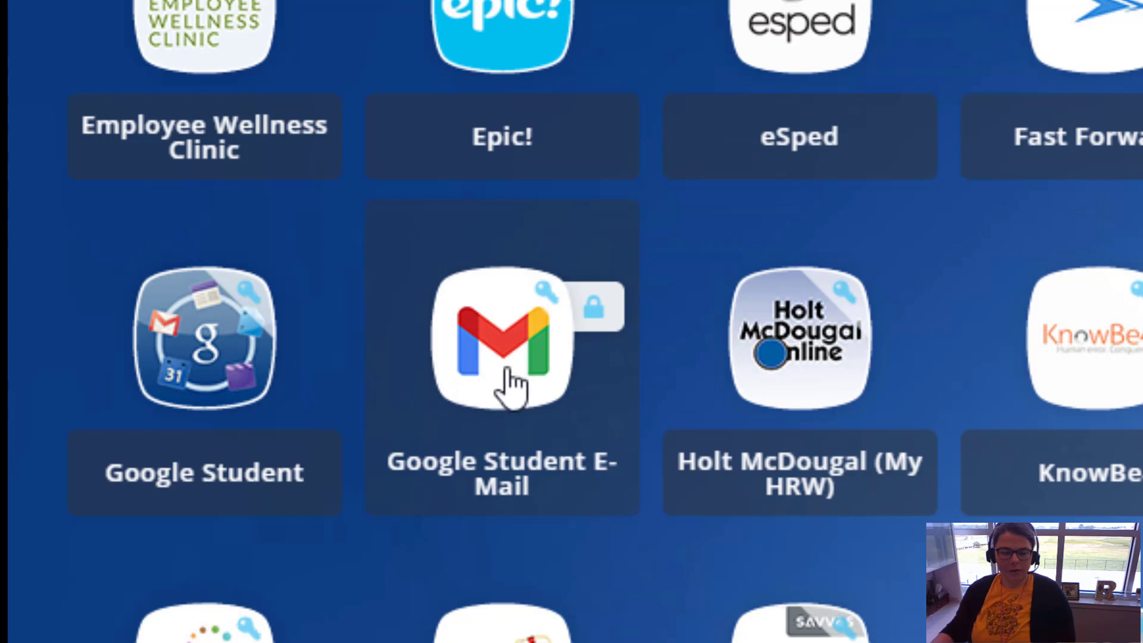
# - Close the old tabs and tab-group tip, then open the 'You have SIS rosters to review' email
pyautogui.click(497, 362)
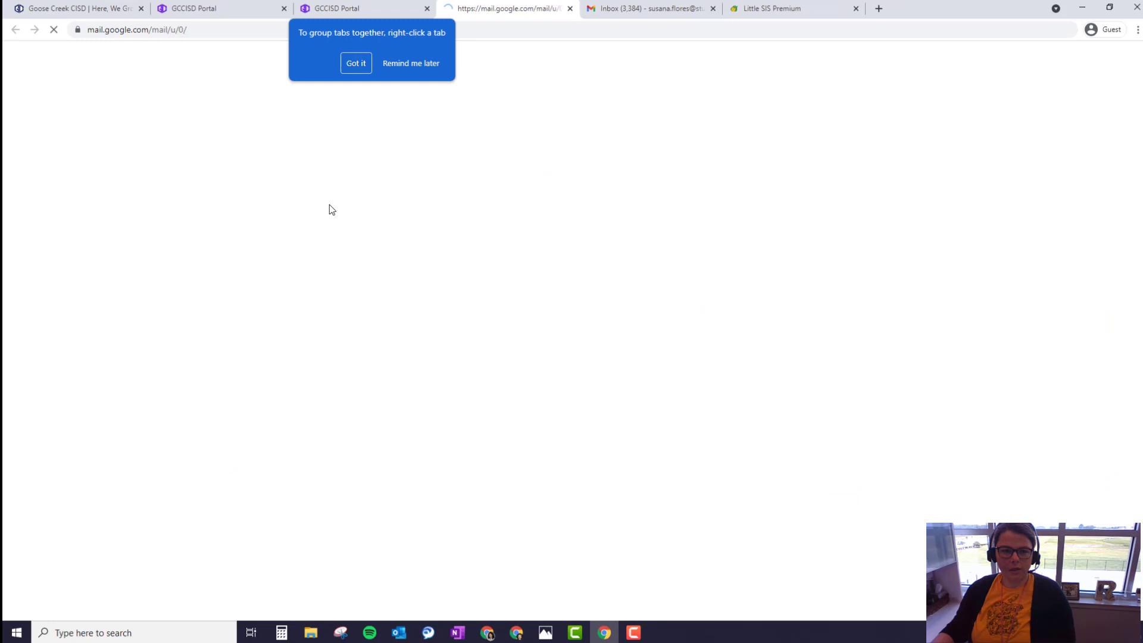
pyautogui.click(709, 10)
pyautogui.click(709, 10)
pyautogui.click(354, 64)
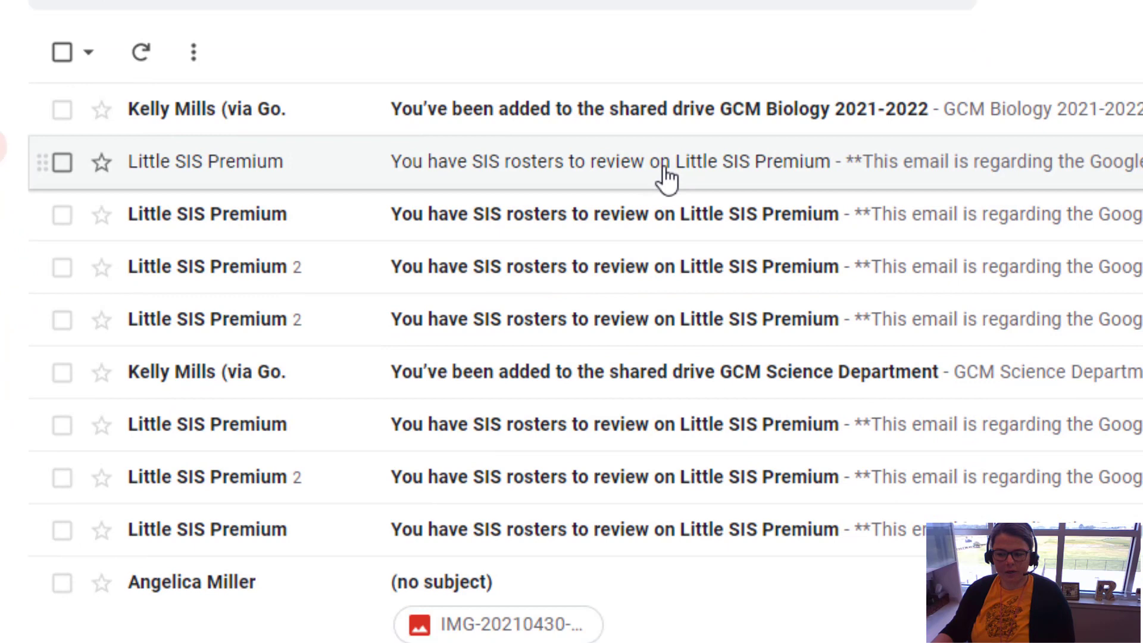
pyautogui.click(710, 336)
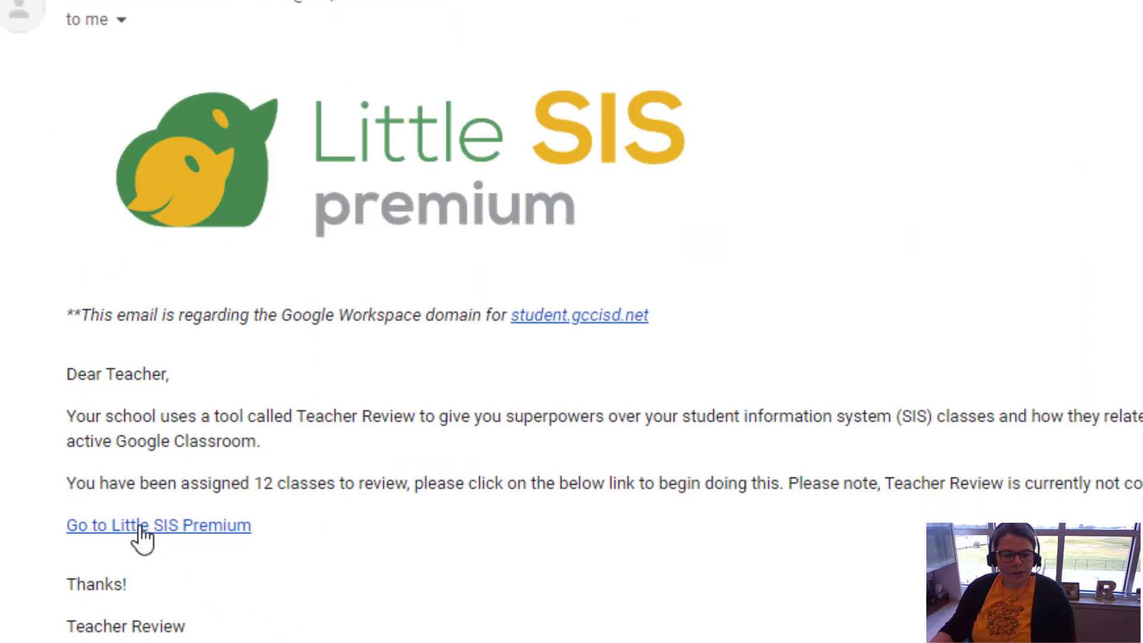
# - Follow the email's 'Go to Little SIS Premium' link to the Teacher Review page
pyautogui.click(187, 531)
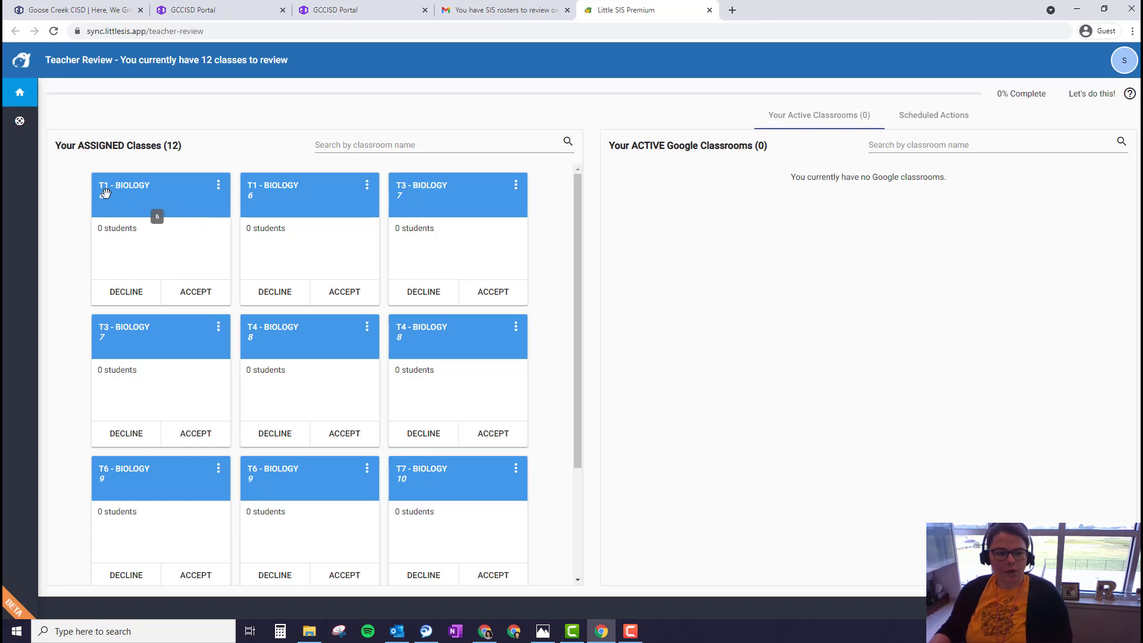
# - Merge the paired T1, T3, T4, T6 and T7 Biology sections by dragging each onto its partner
pyautogui.moveTo(146, 208); pyautogui.dragTo(292, 215)
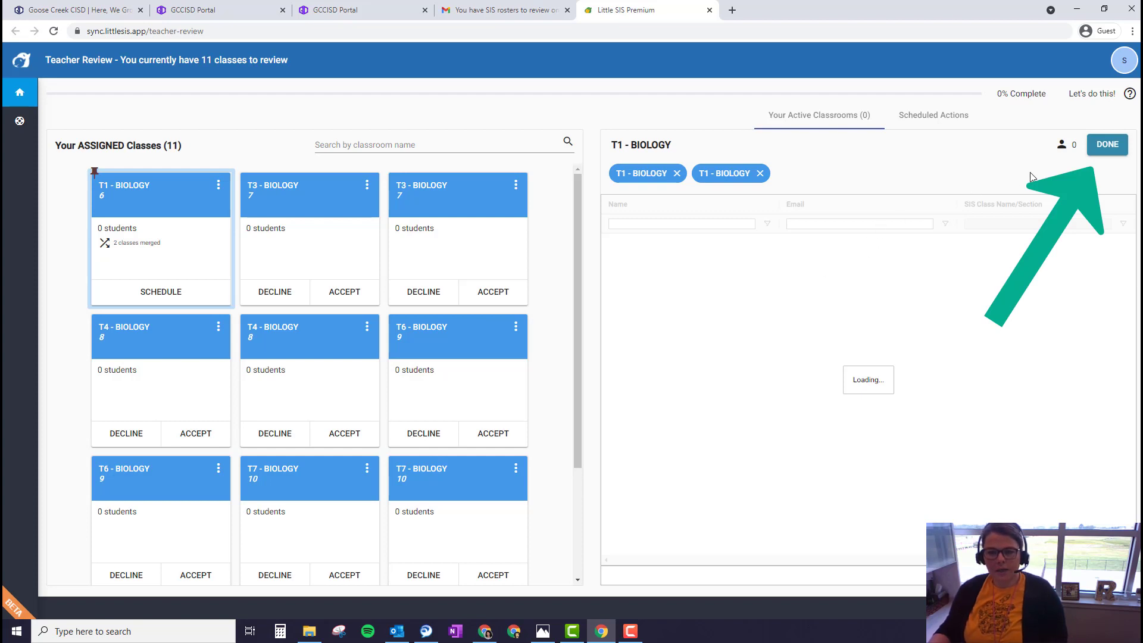
pyautogui.click(1103, 149)
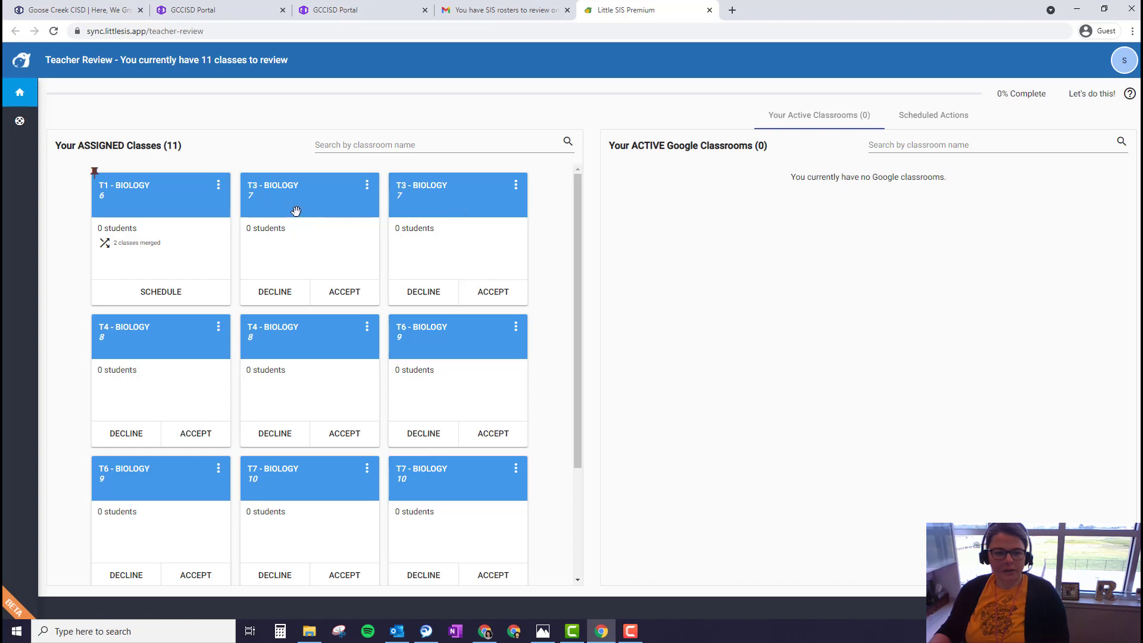
pyautogui.moveTo(296, 211); pyautogui.dragTo(448, 215)
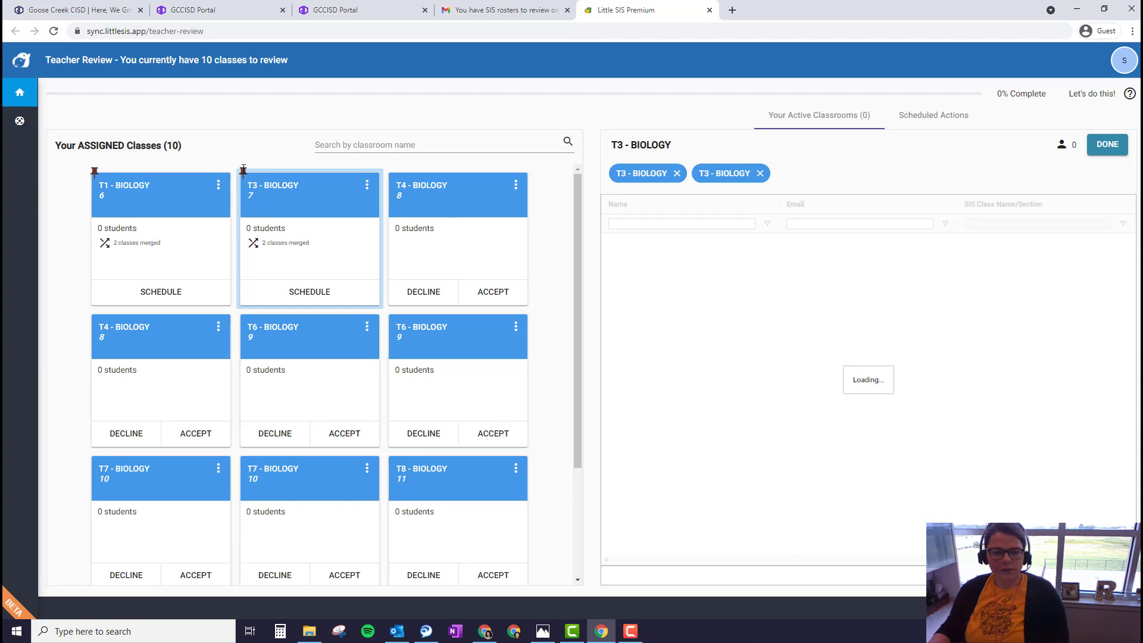
pyautogui.click(1100, 155)
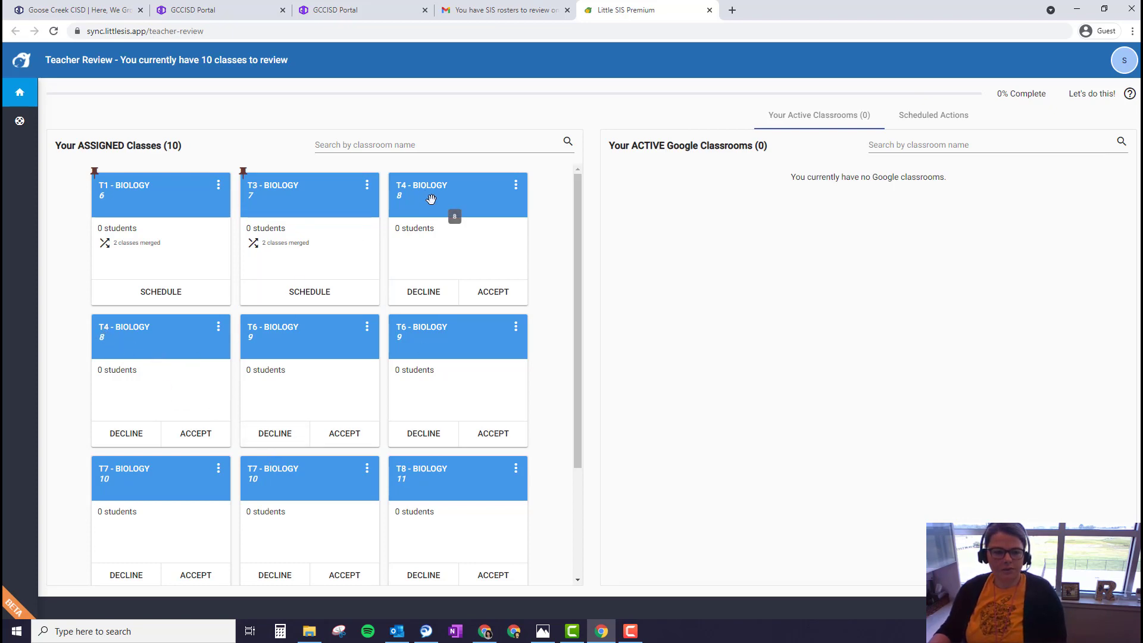
pyautogui.moveTo(429, 203); pyautogui.dragTo(131, 340)
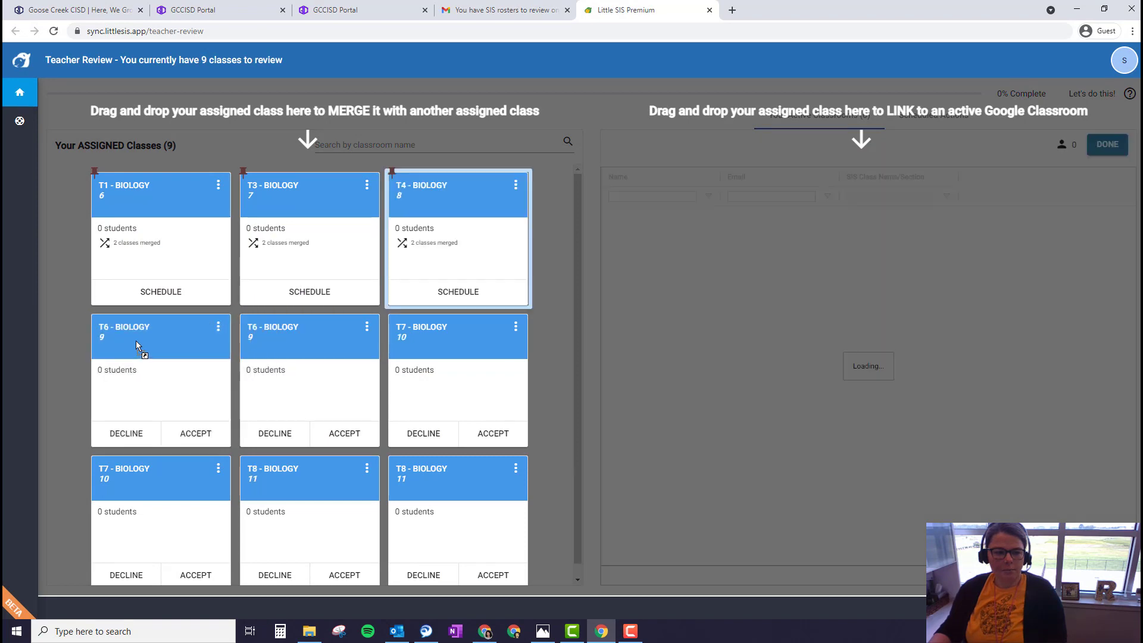
pyautogui.moveTo(286, 358); pyautogui.dragTo(155, 358)
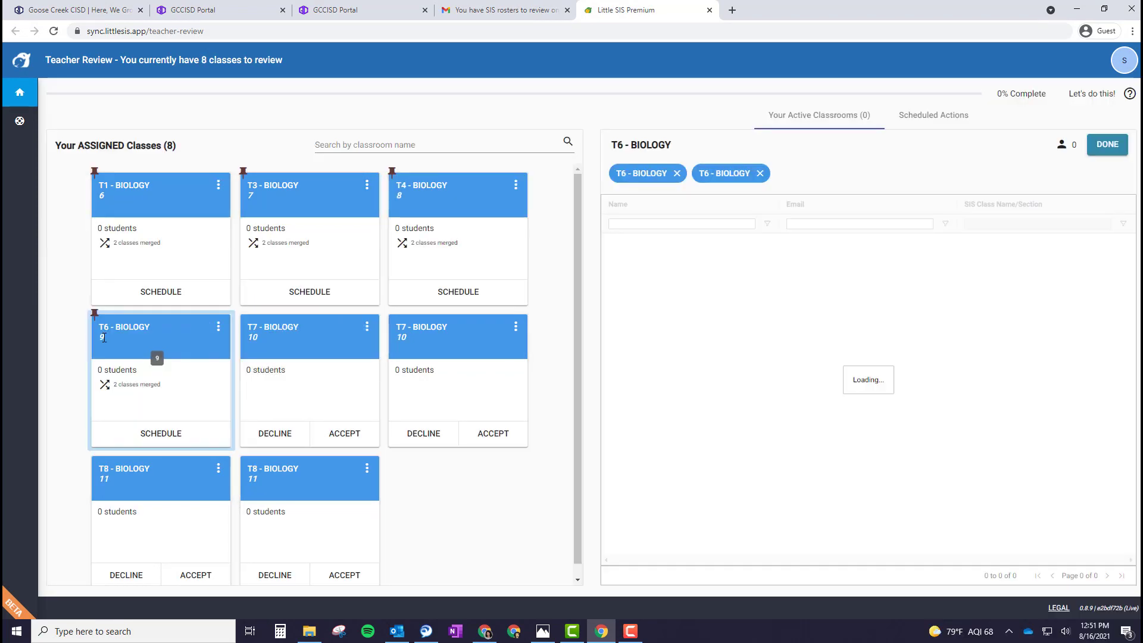
pyautogui.moveTo(289, 357); pyautogui.dragTo(404, 405)
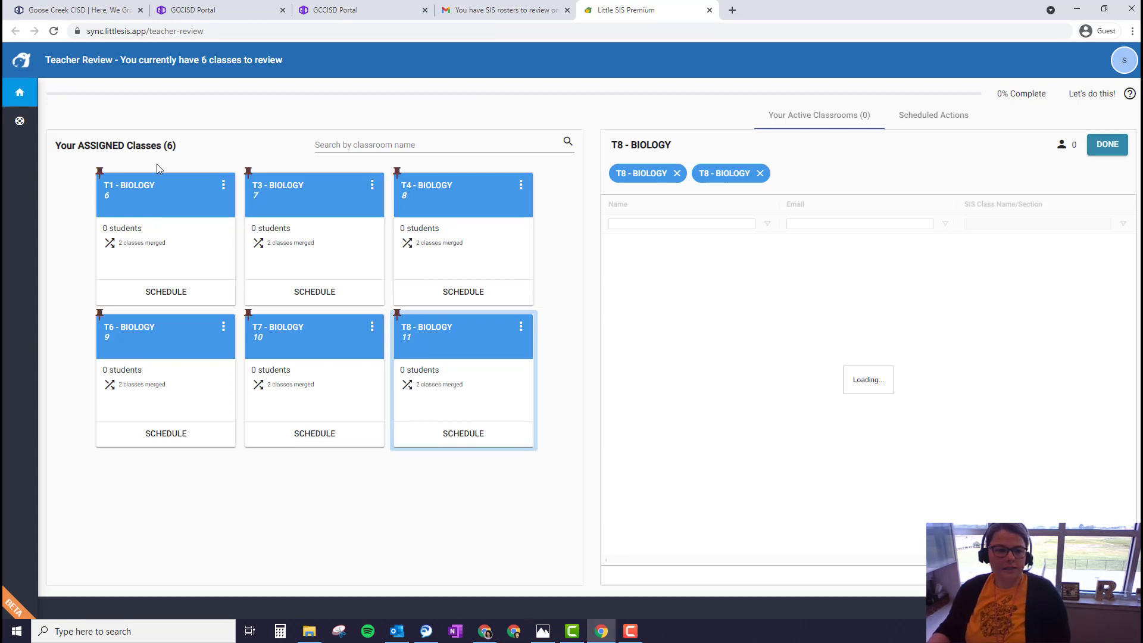
# - Schedule the merged T1, T3, T4, T6, T7 and T8 Biology classes and finish all 6 actions
pyautogui.click(1112, 148)
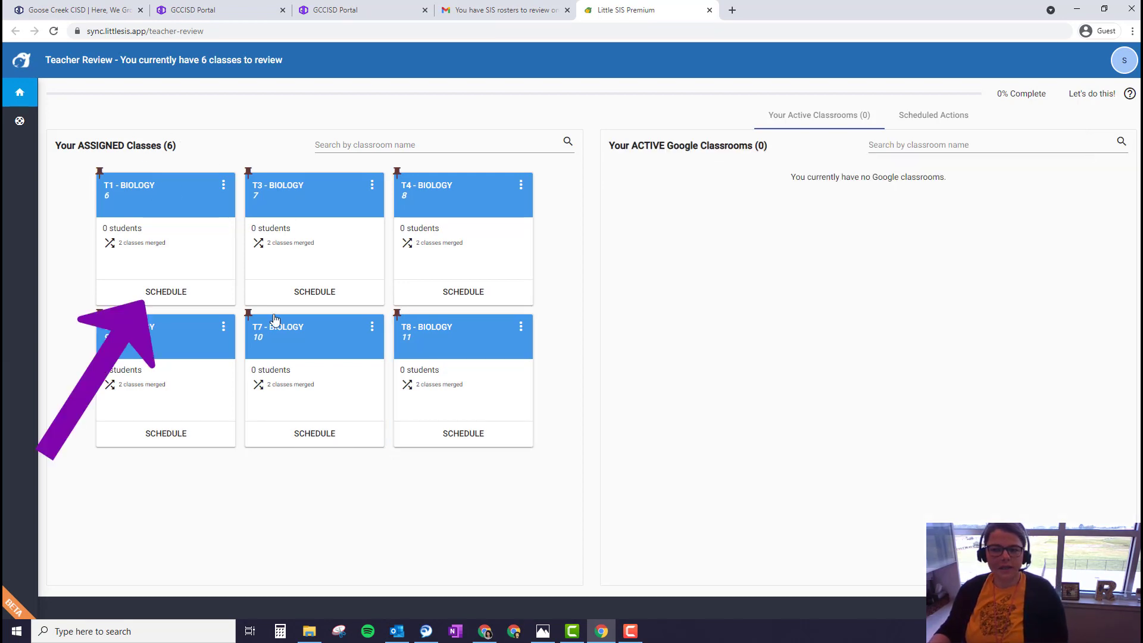
pyautogui.click(178, 296)
pyautogui.click(179, 297)
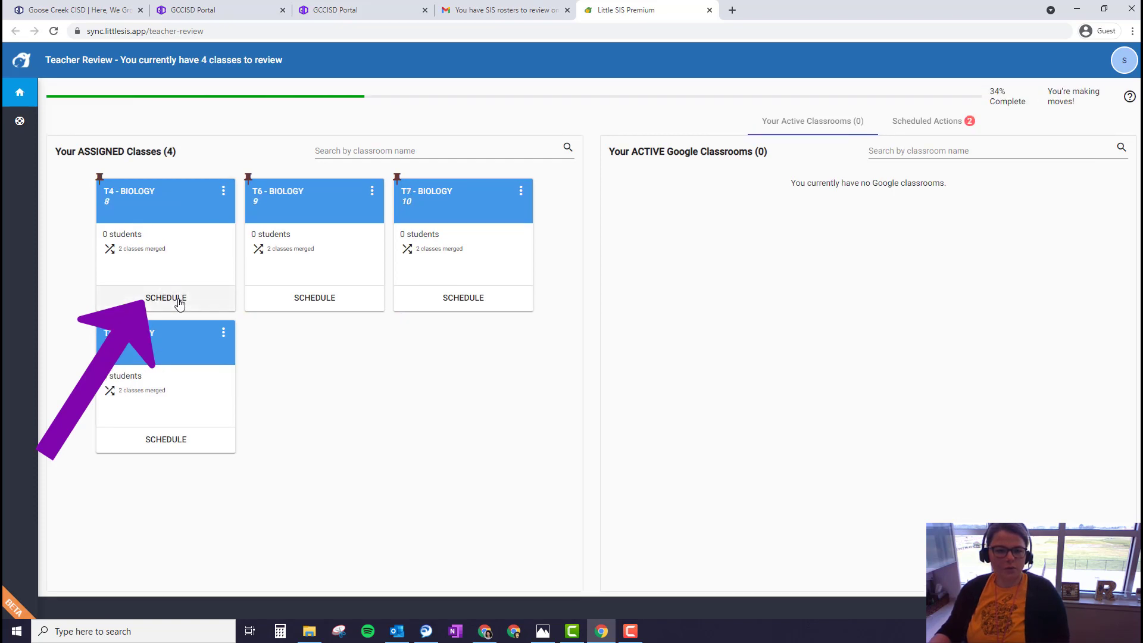
pyautogui.click(179, 303)
pyautogui.click(180, 302)
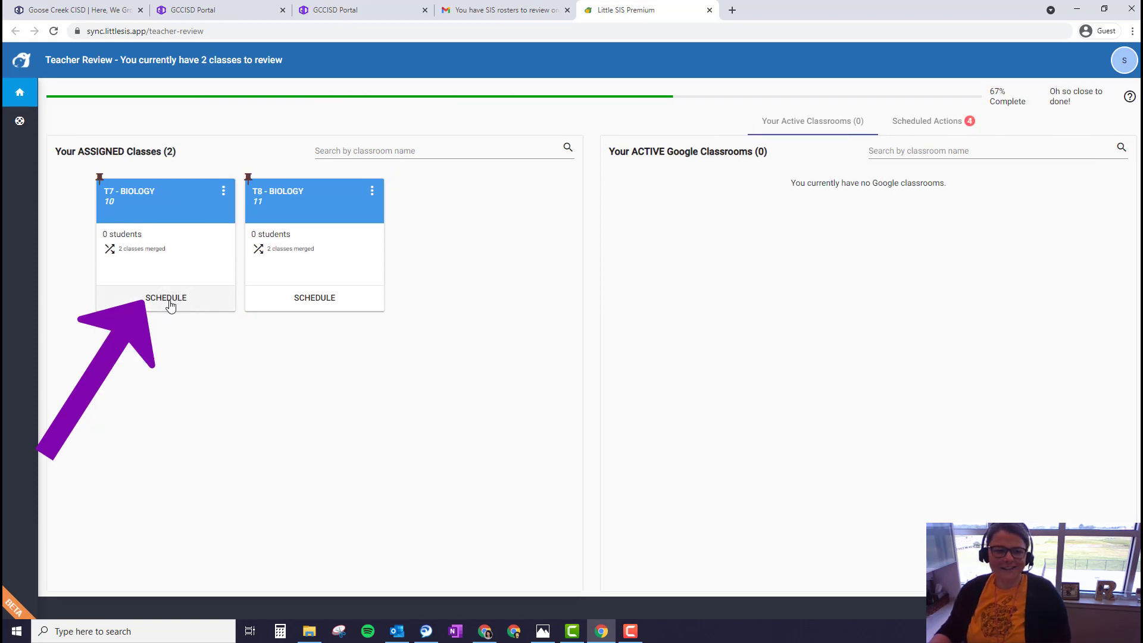
pyautogui.click(171, 305)
pyautogui.click(166, 304)
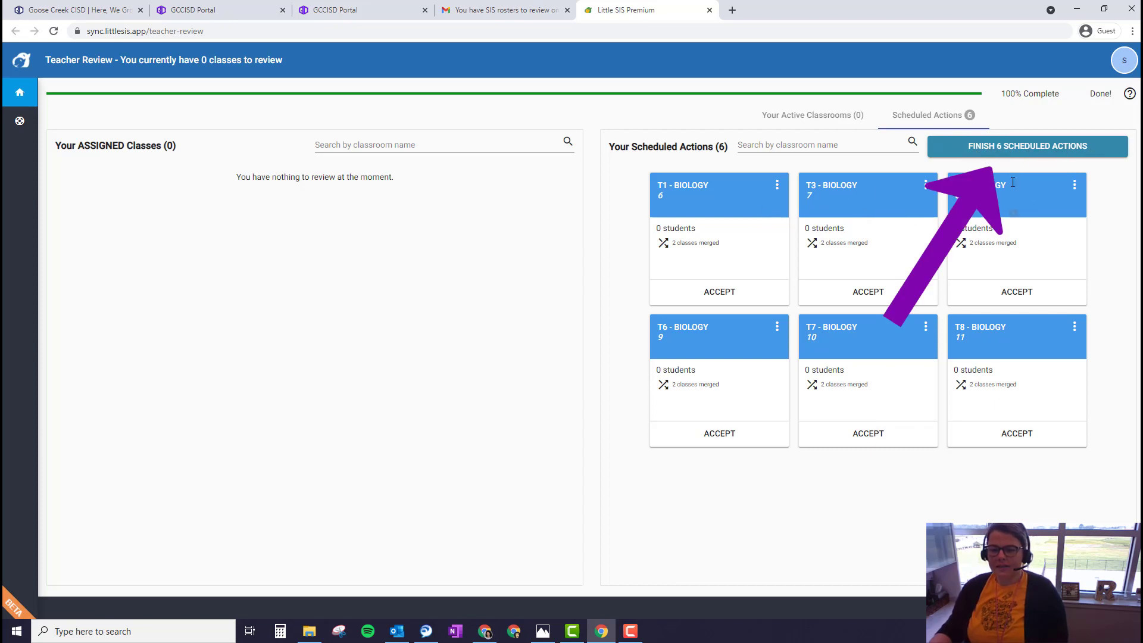
pyautogui.click(1014, 154)
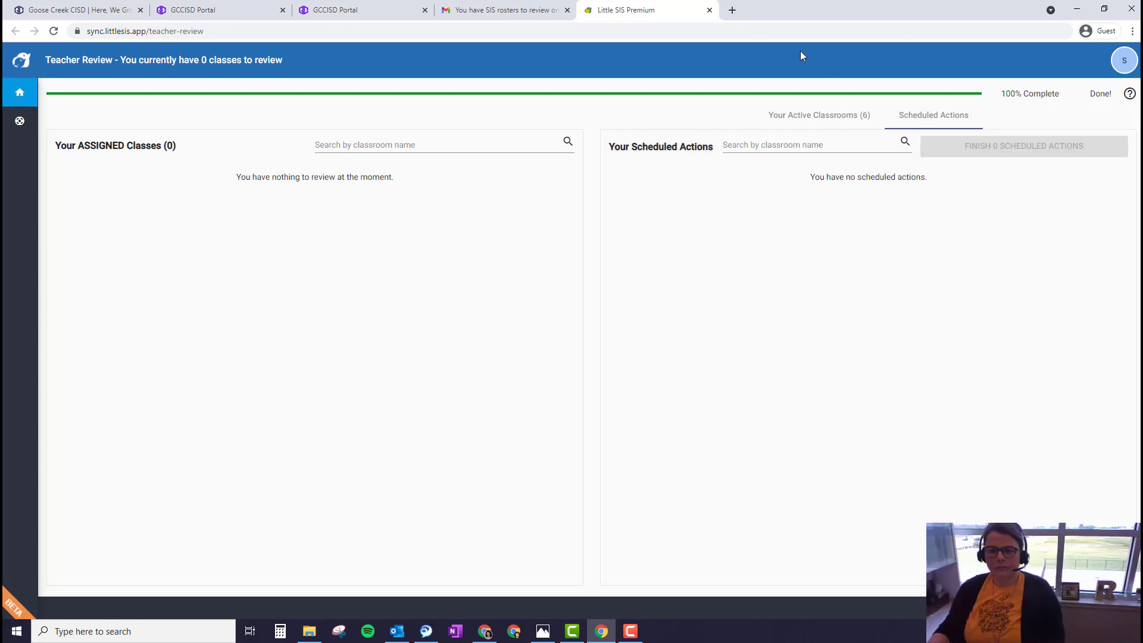
# - Open Google Classroom in a new tab from the Google apps grid in Gmail
pyautogui.click(733, 11)
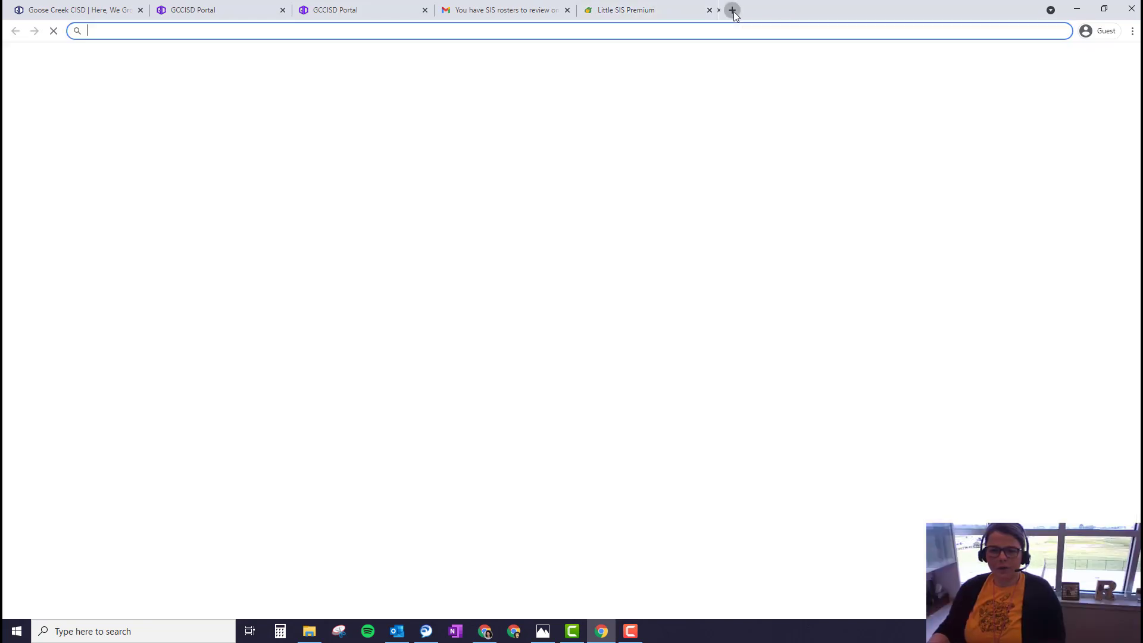
pyautogui.click(851, 11)
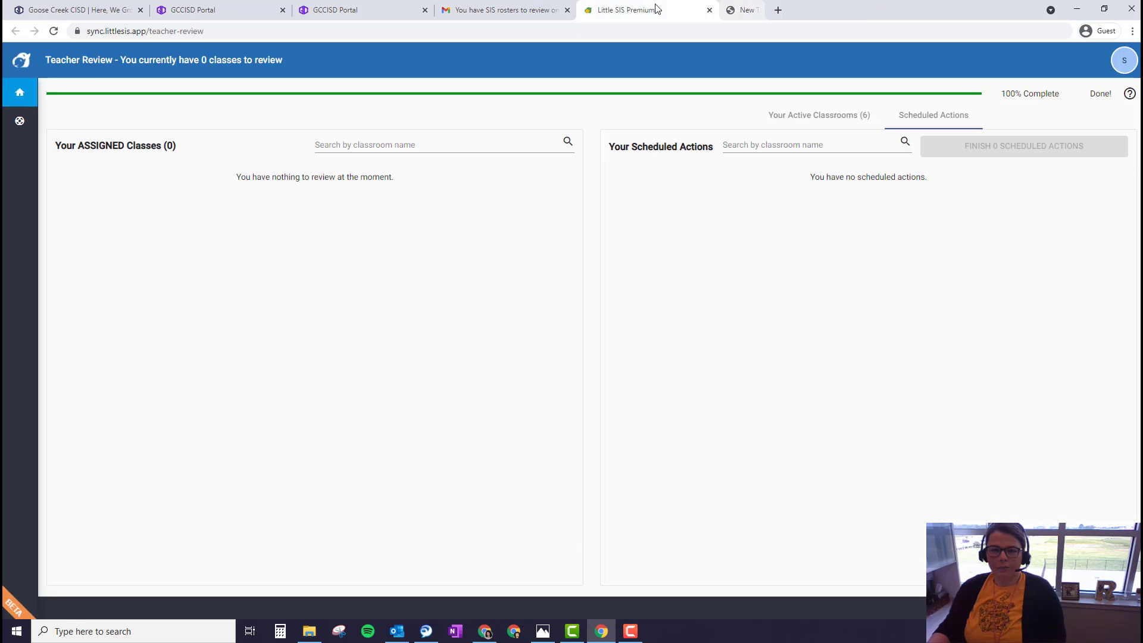
pyautogui.click(530, 8)
pyautogui.click(1038, 62)
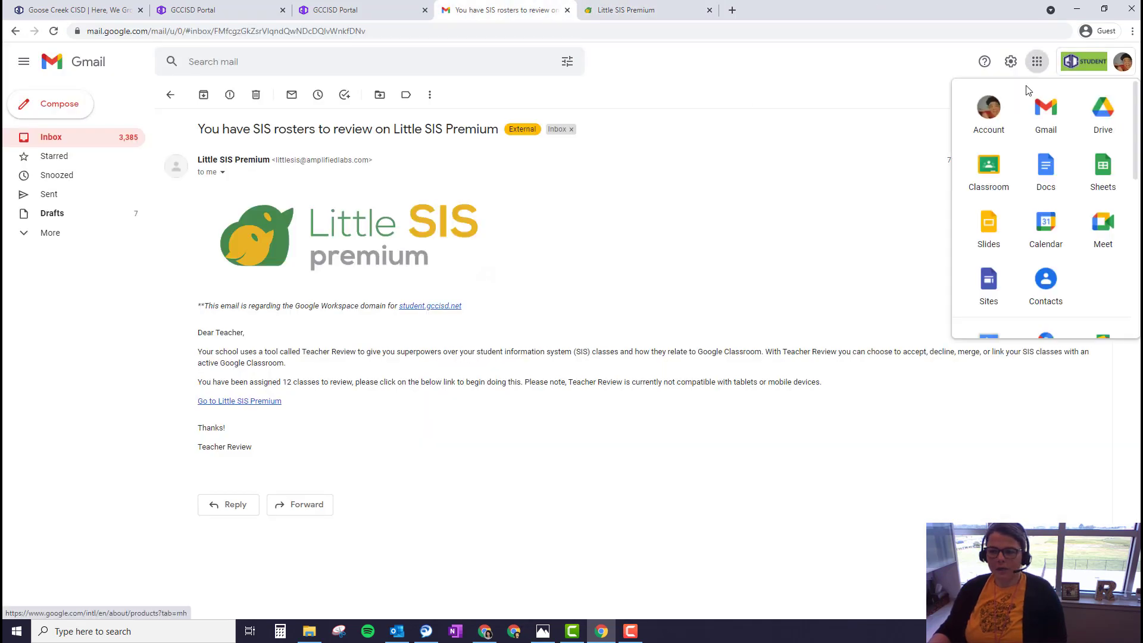
pyautogui.click(989, 173)
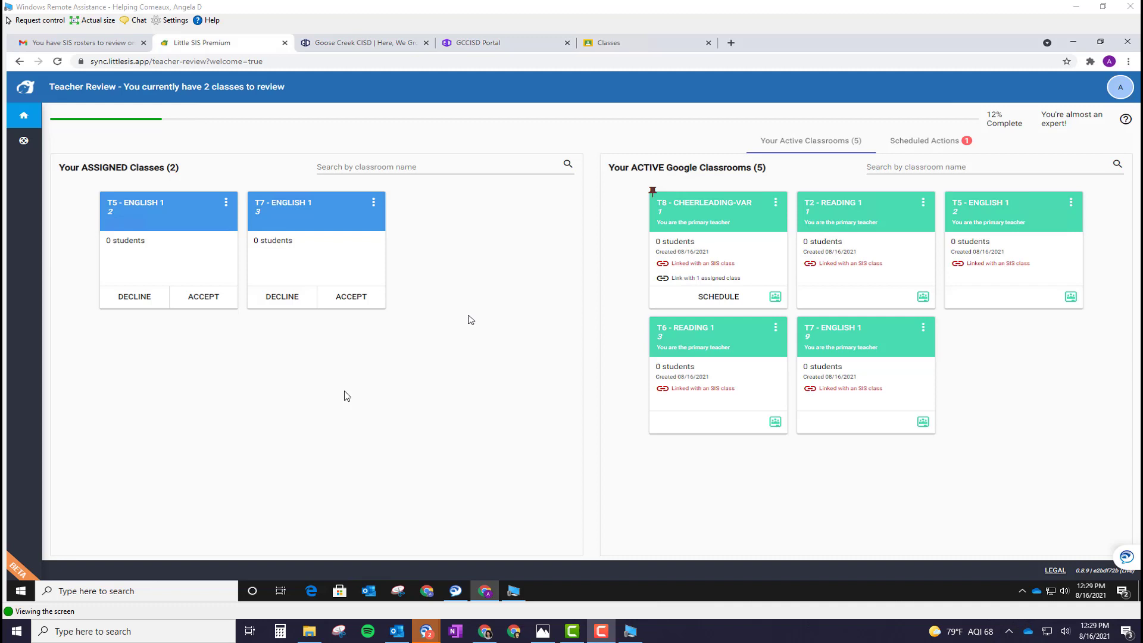
# - Link the assigned T5 and T7 English 1 classes to their matching active Google Classrooms
pyautogui.moveTo(162, 229); pyautogui.dragTo(990, 222)
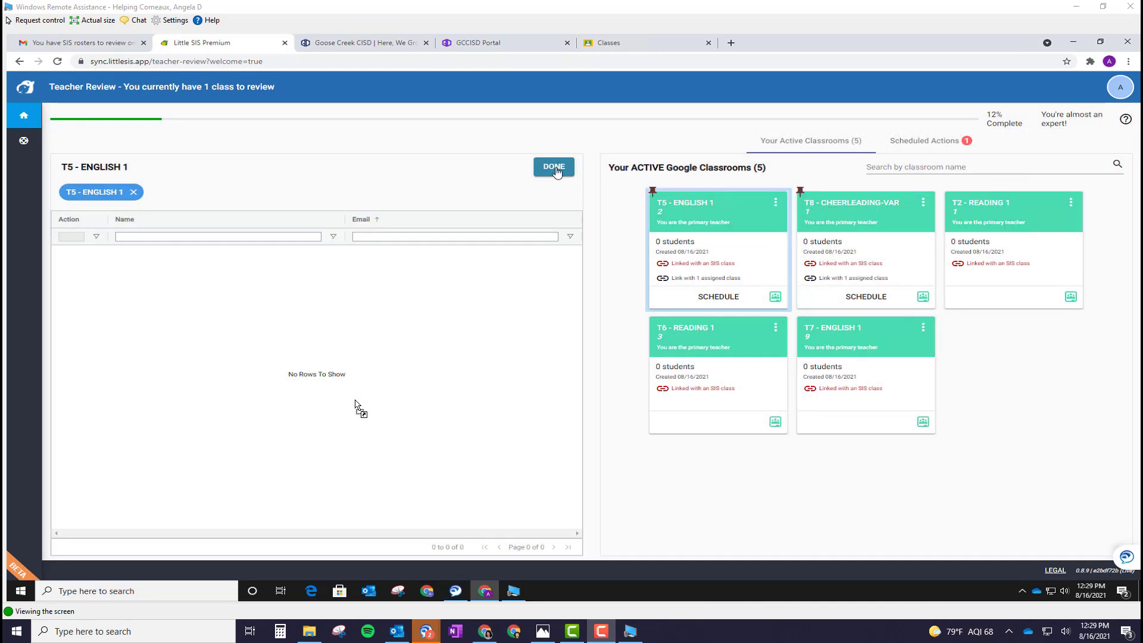
pyautogui.click(554, 171)
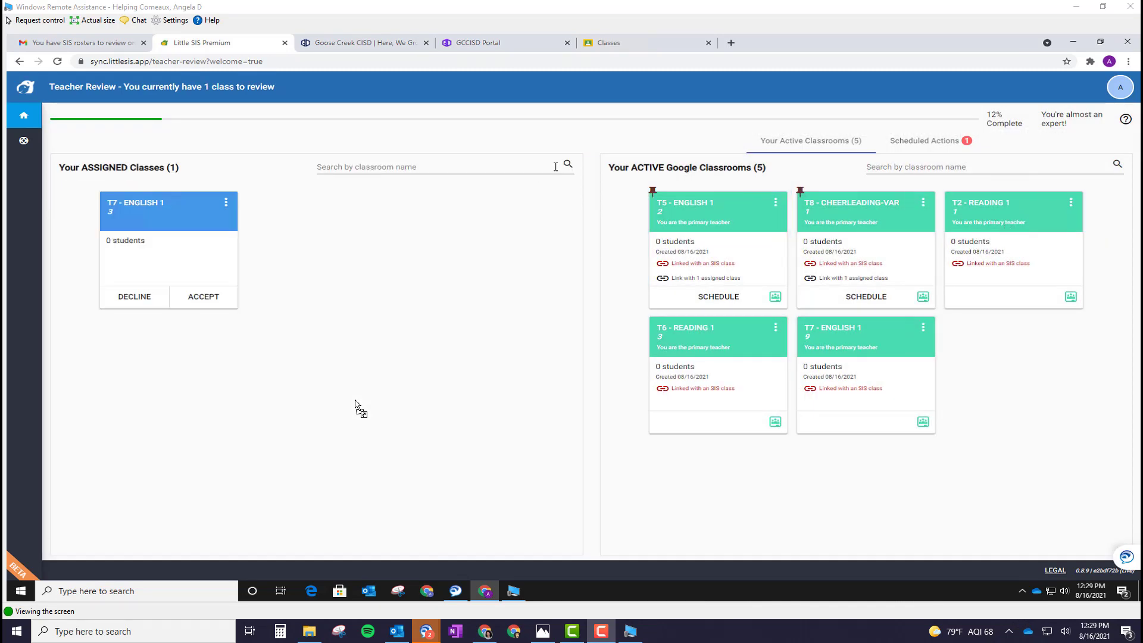
pyautogui.moveTo(163, 230); pyautogui.dragTo(840, 347)
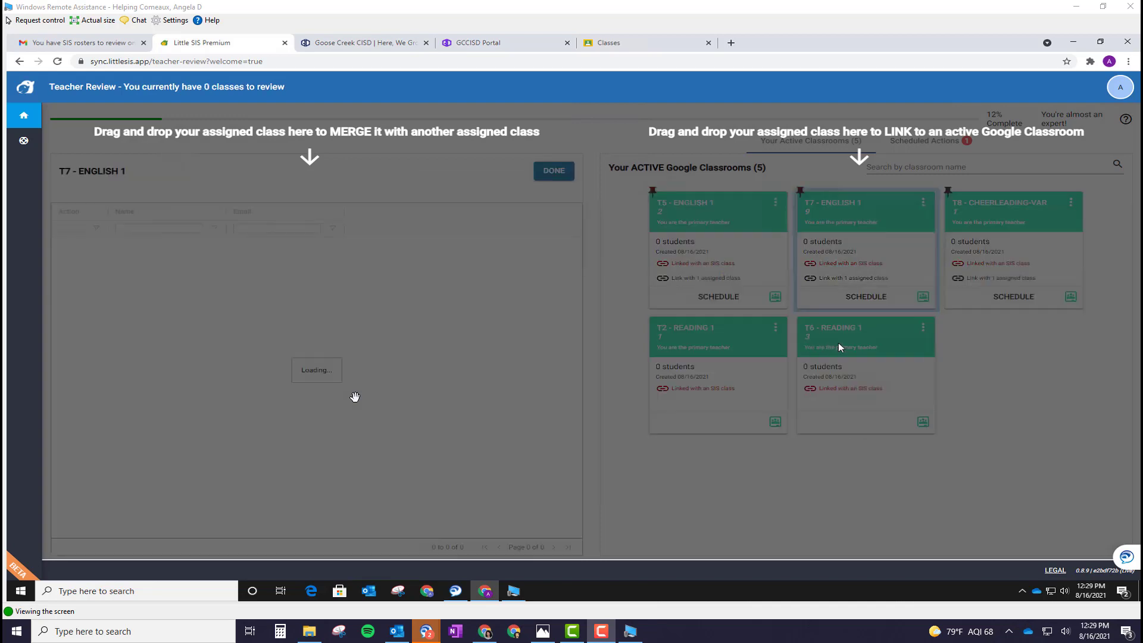
pyautogui.click(553, 171)
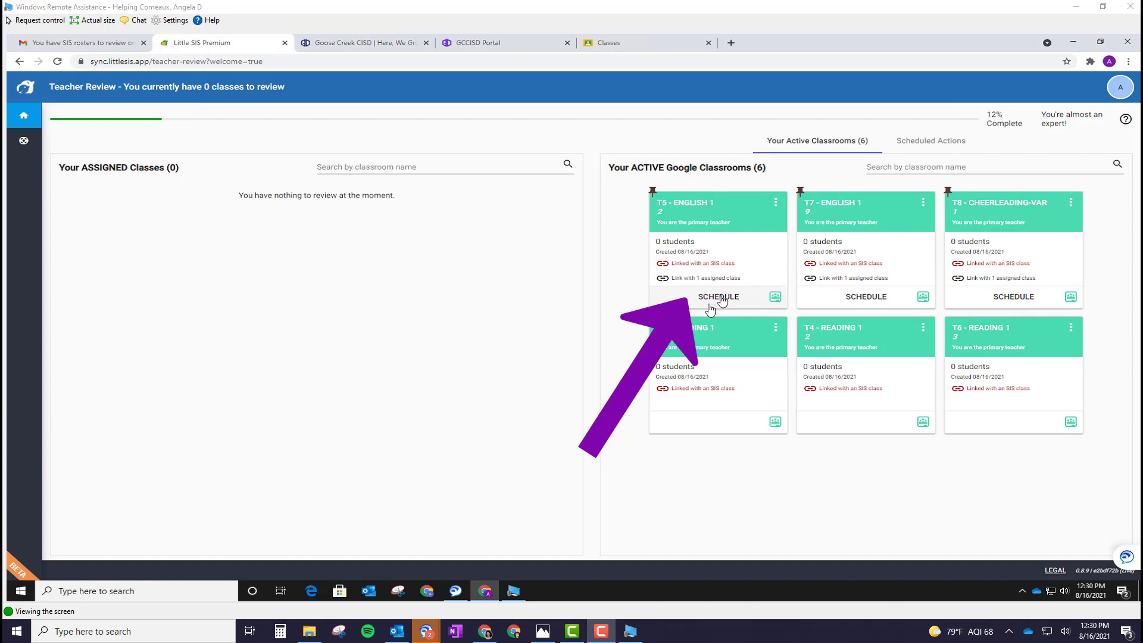
# - Schedule the T5 English 1, T7 English 1 and T8 Cheerleading links
pyautogui.click(710, 305)
pyautogui.click(717, 297)
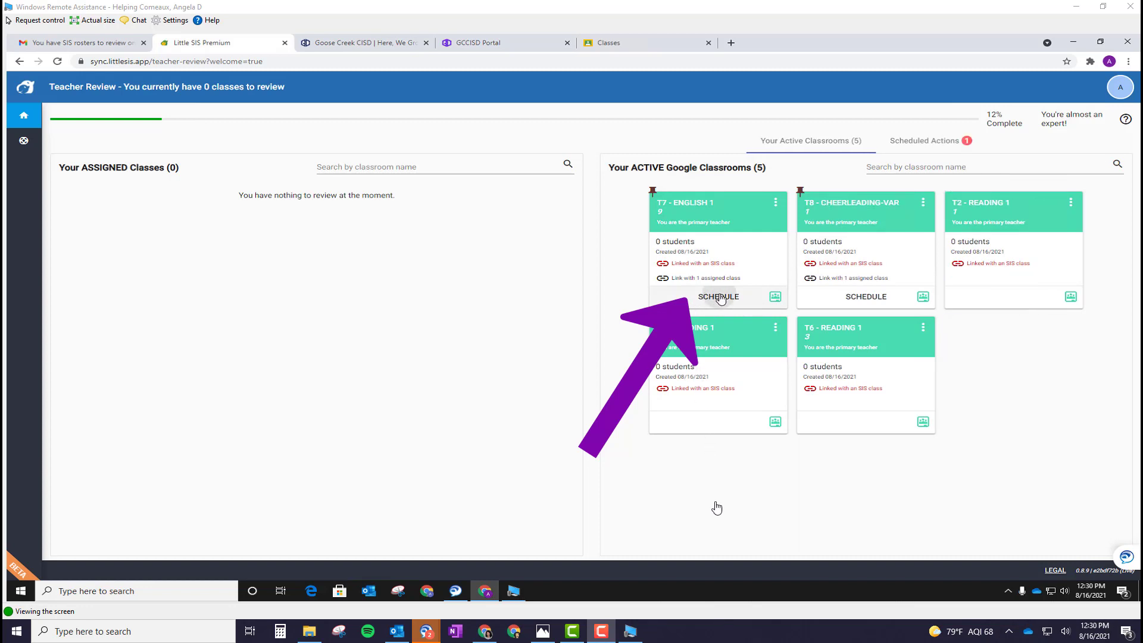
pyautogui.click(718, 297)
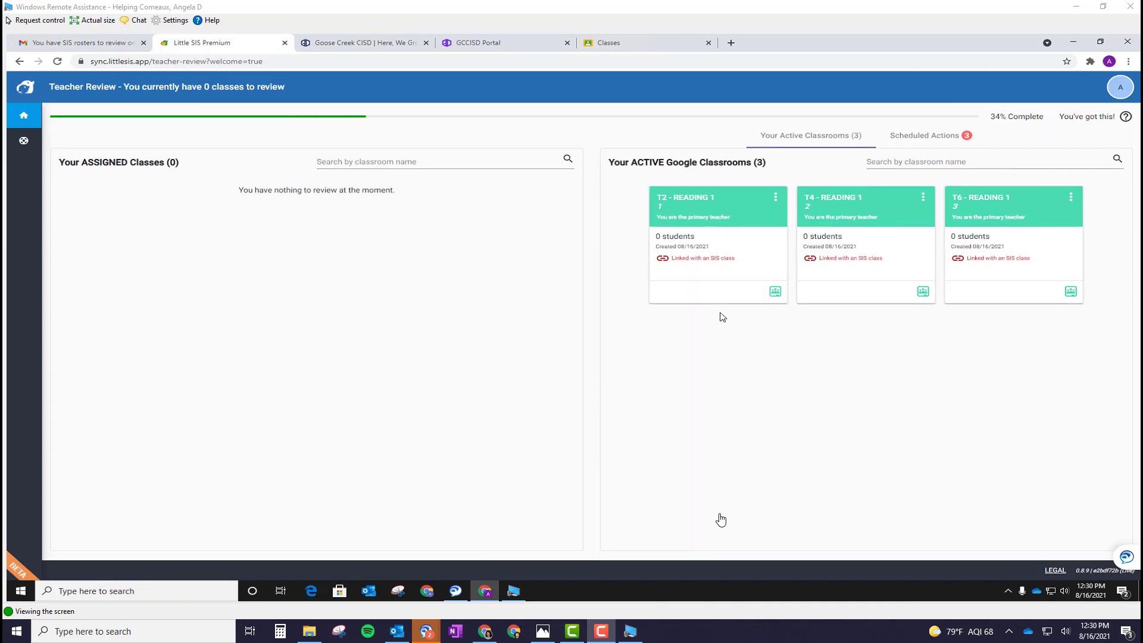
# - Finish the 3 scheduled actions, then view the Google Classroom class list
pyautogui.click(928, 137)
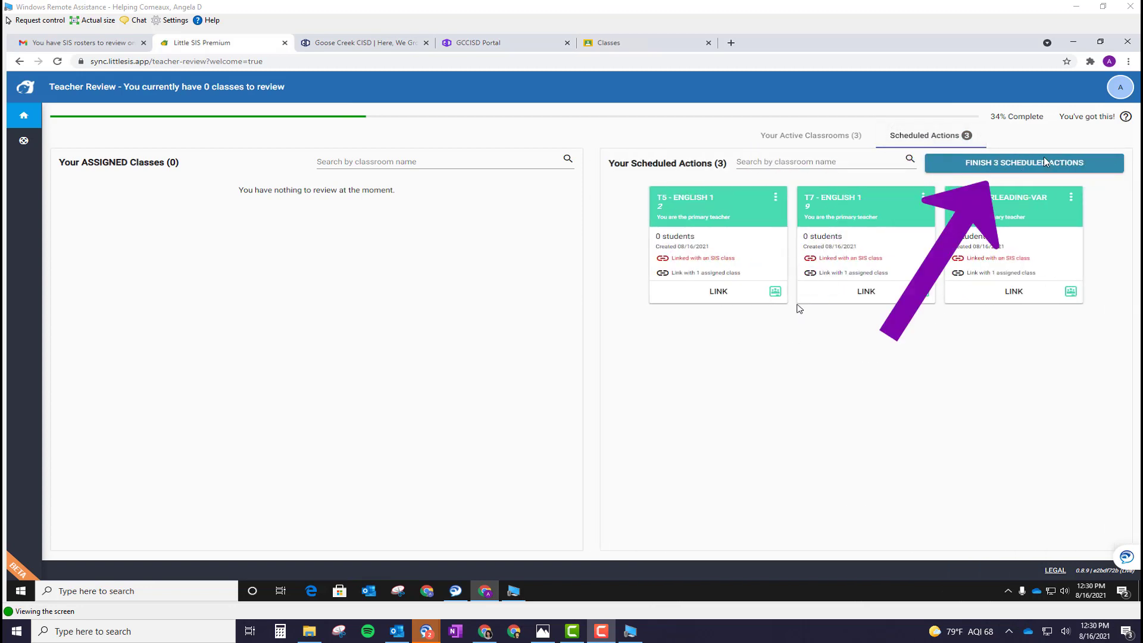
pyautogui.click(1022, 165)
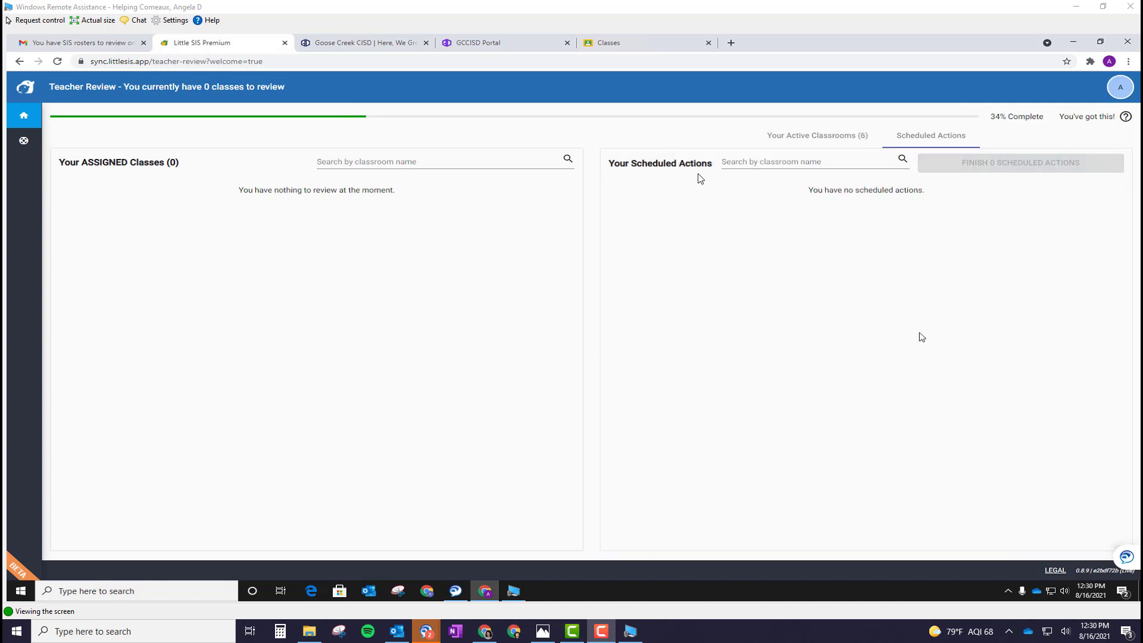
pyautogui.click(638, 46)
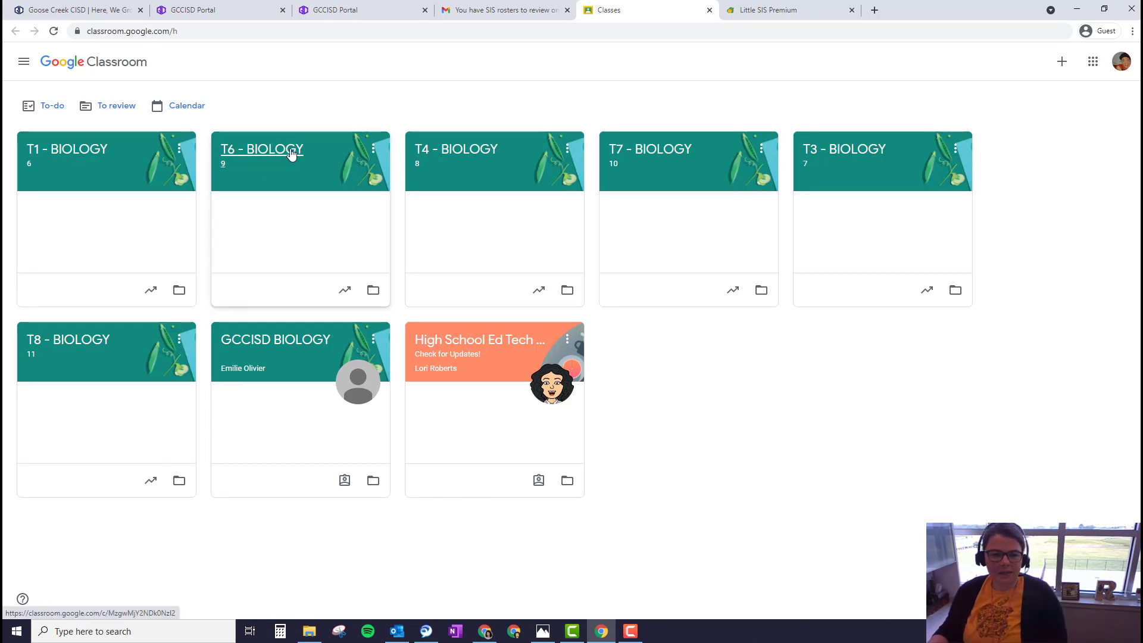
pyautogui.click(374, 152)
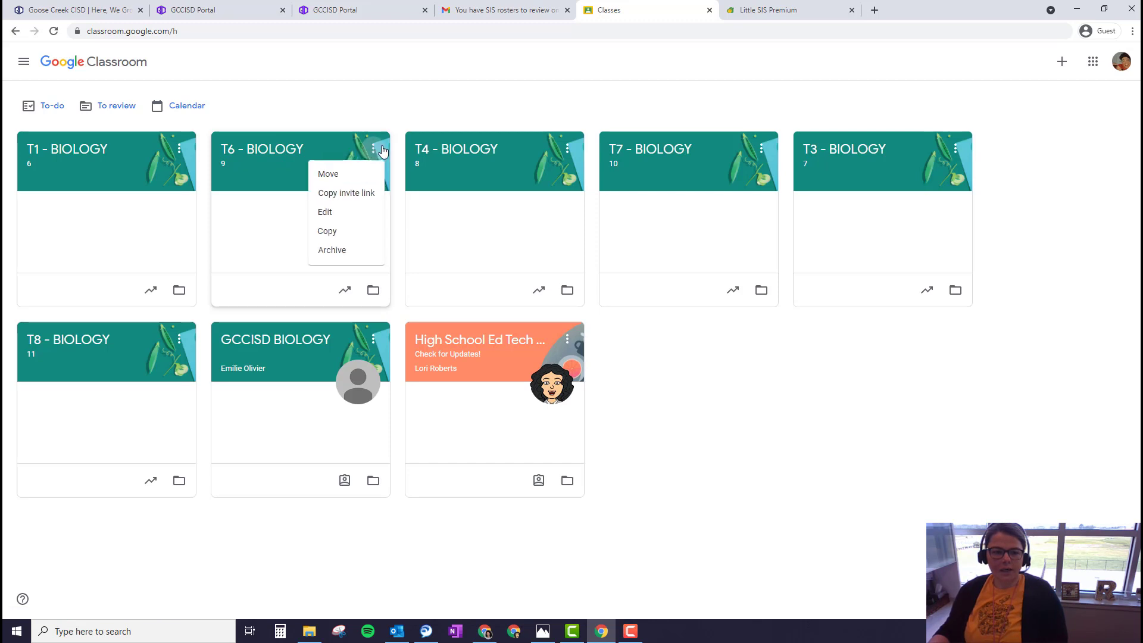
pyautogui.click(337, 213)
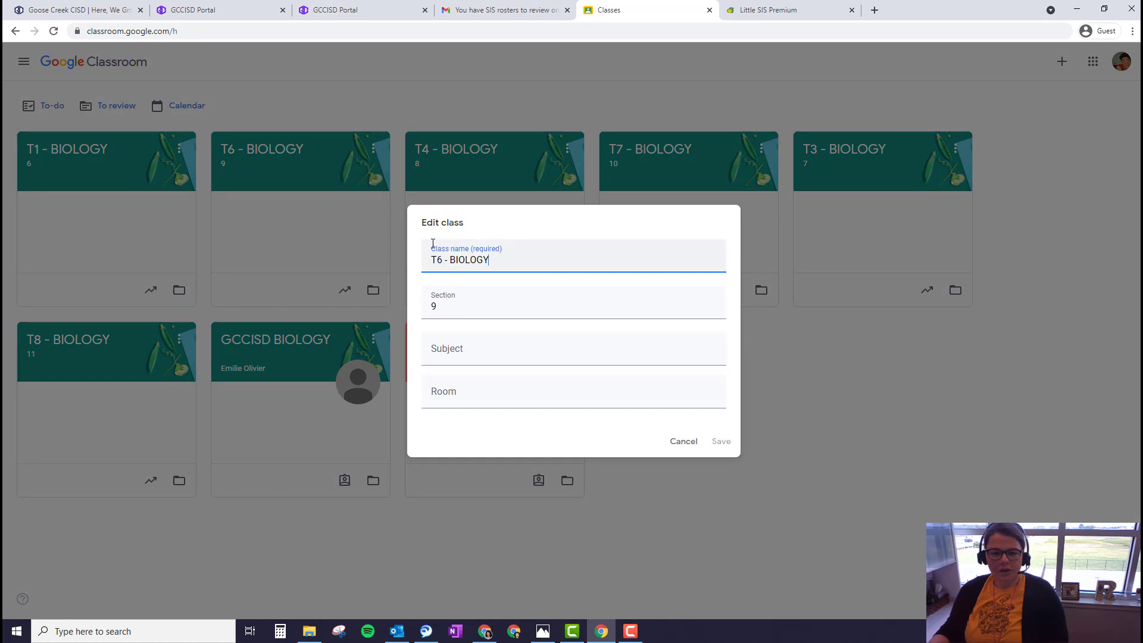
pyautogui.click(684, 445)
# - Check Teacher Review progress, then return to the Gmail inbox showing the action summary email
pyautogui.click(805, 7)
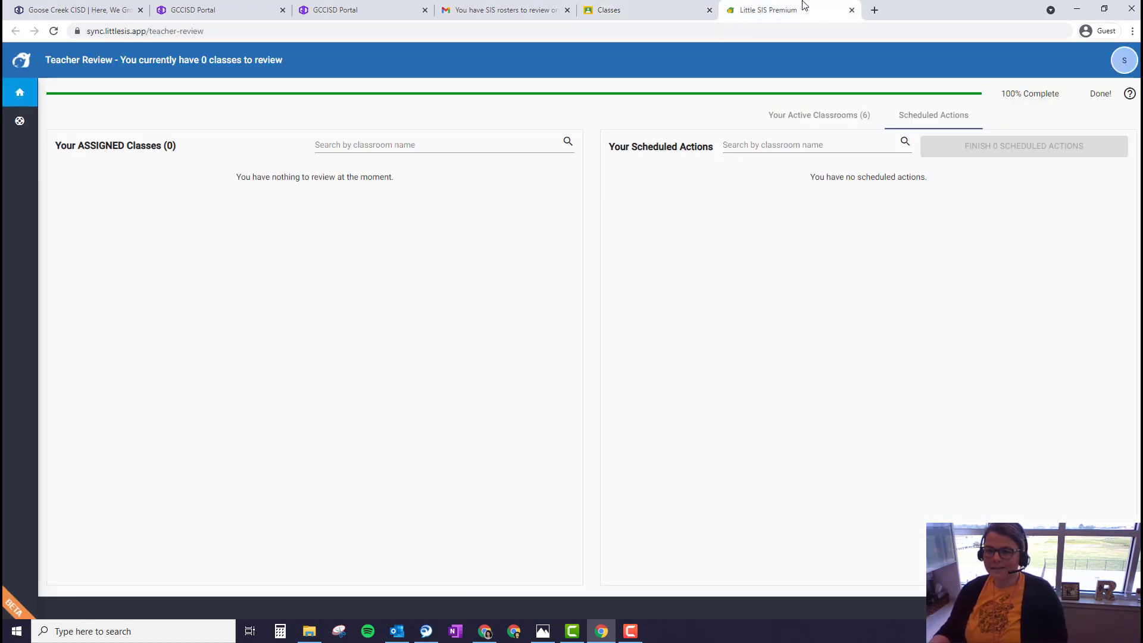
pyautogui.click(509, 7)
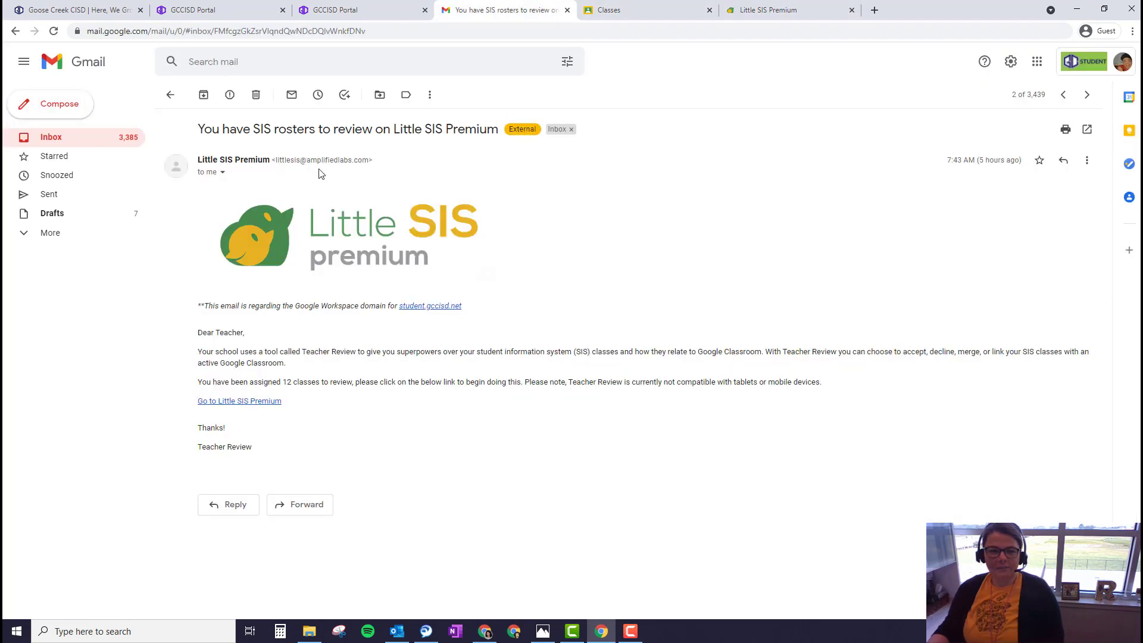
pyautogui.click(172, 95)
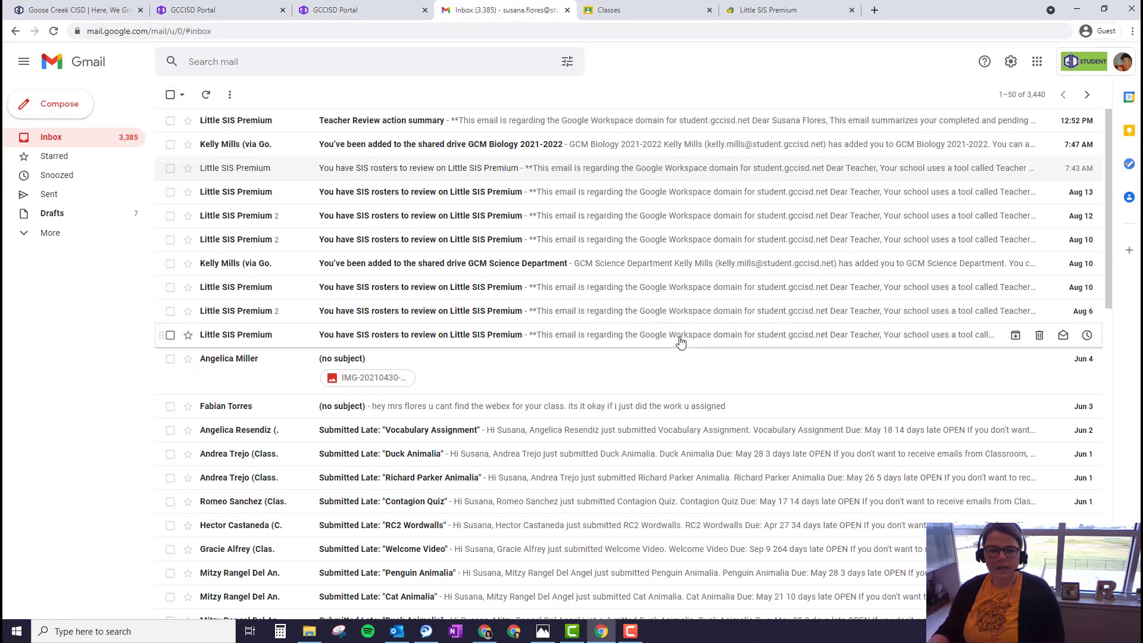